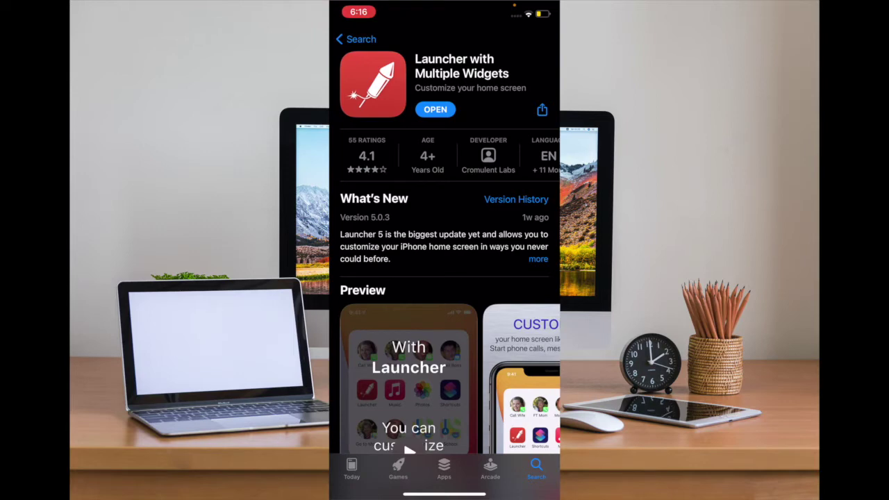
pyautogui.scroll(-5, 445, 278)
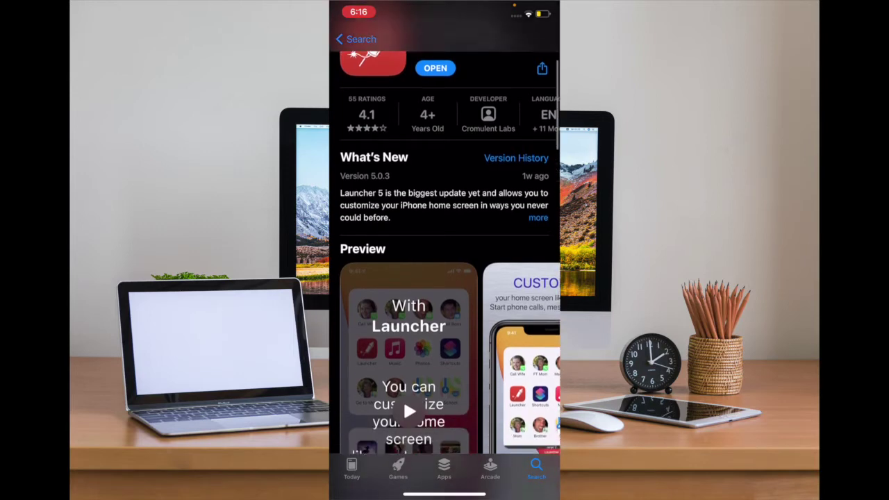
pyautogui.hscroll(3, 444, 194)
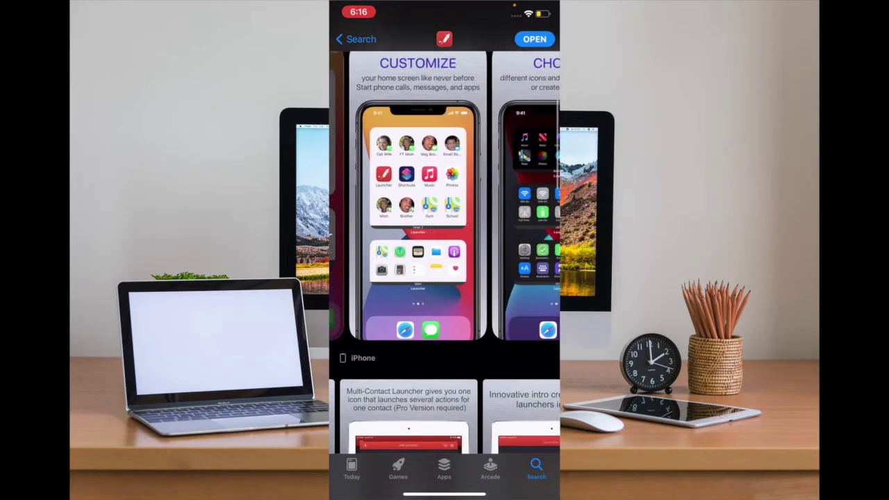
pyautogui.hscroll(3, 445, 194)
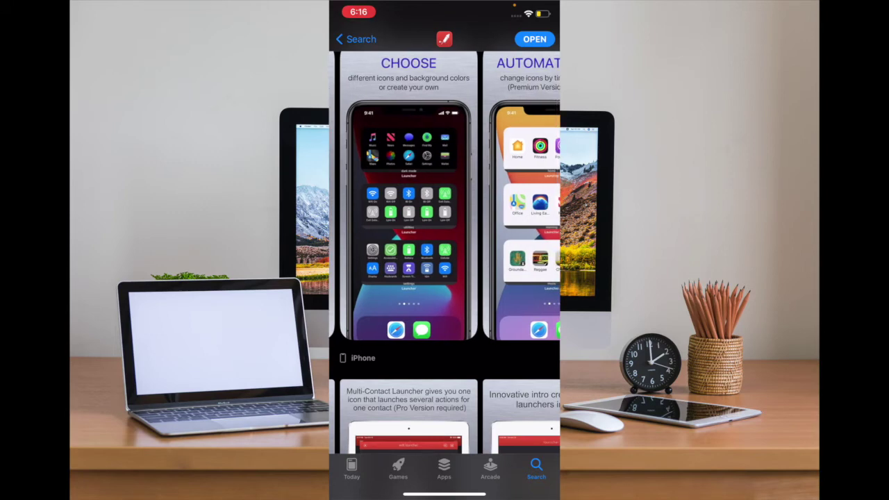
pyautogui.hscroll(3, 444, 194)
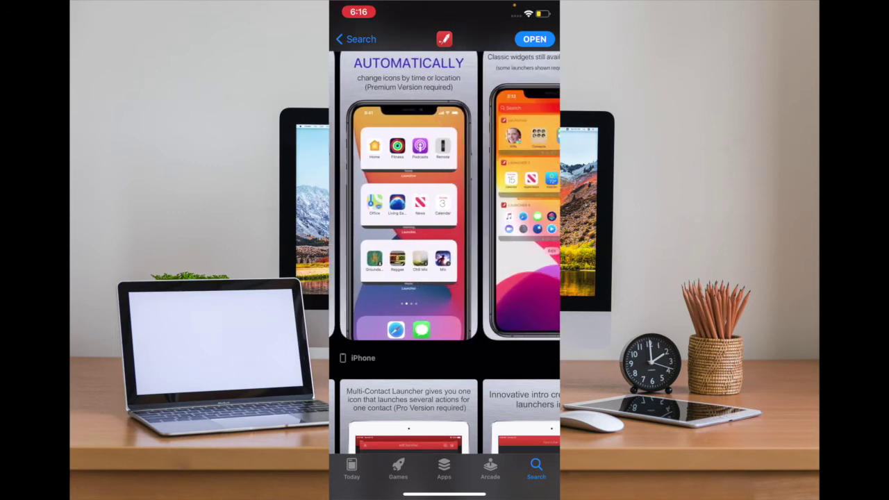
pyautogui.hscroll(3, 445, 194)
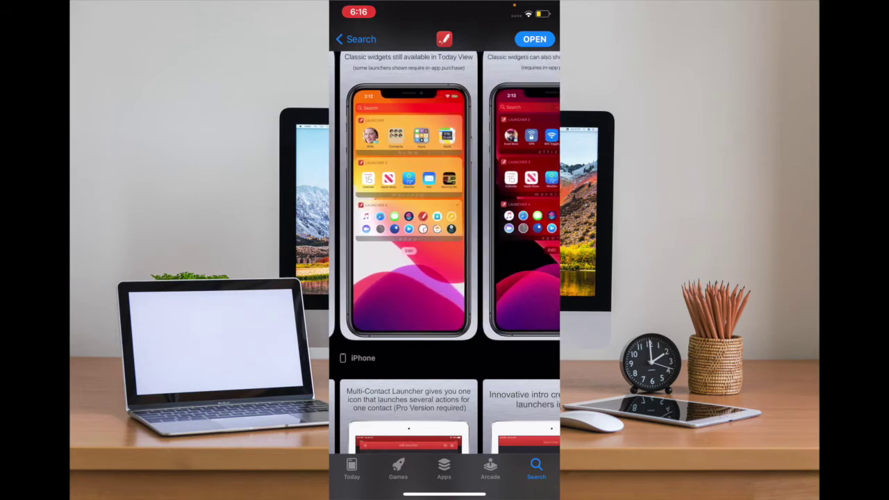
pyautogui.hscroll(3, 445, 194)
pyautogui.hscroll(3, 444, 195)
pyautogui.hscroll(3, 444, 195)
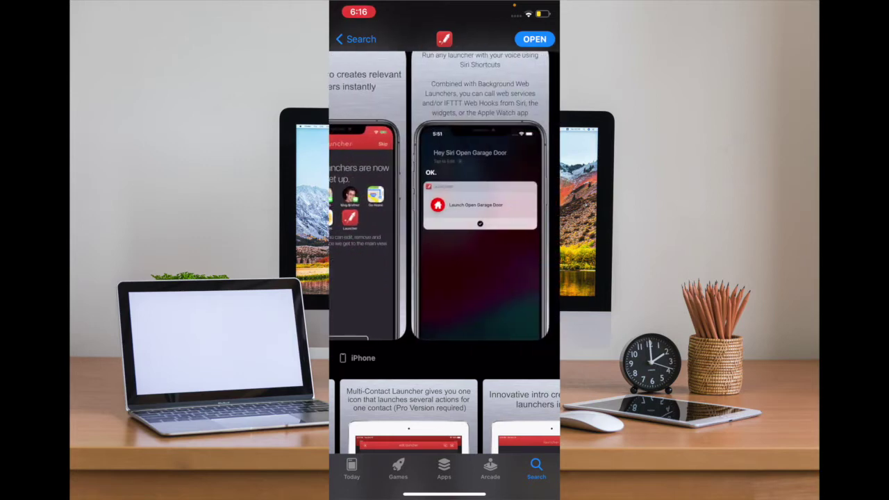
pyautogui.hscroll(-5, 445, 194)
pyautogui.hscroll(-3, 444, 195)
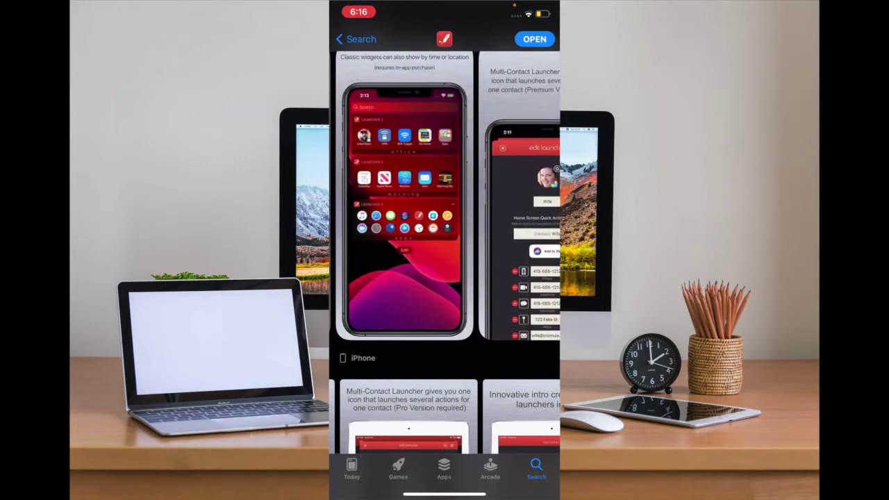
pyautogui.scroll(-1, 444, 250)
pyautogui.scroll(-5, 445, 278)
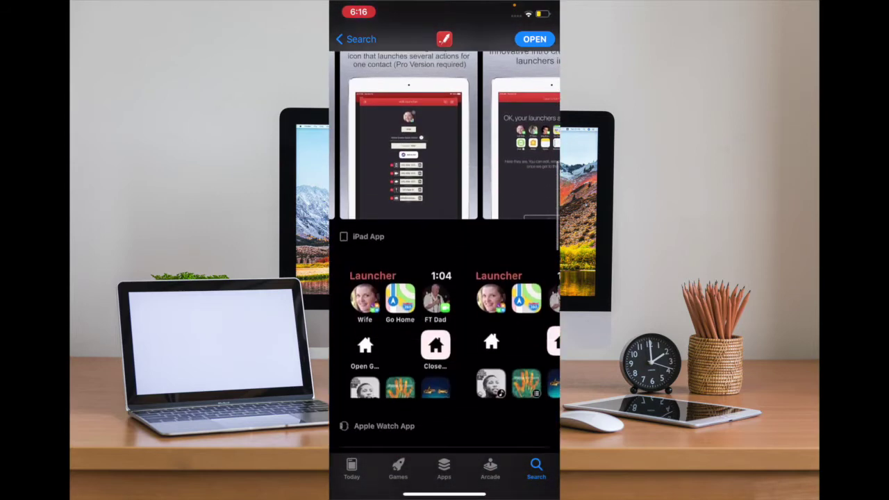
pyautogui.scroll(-3, 445, 278)
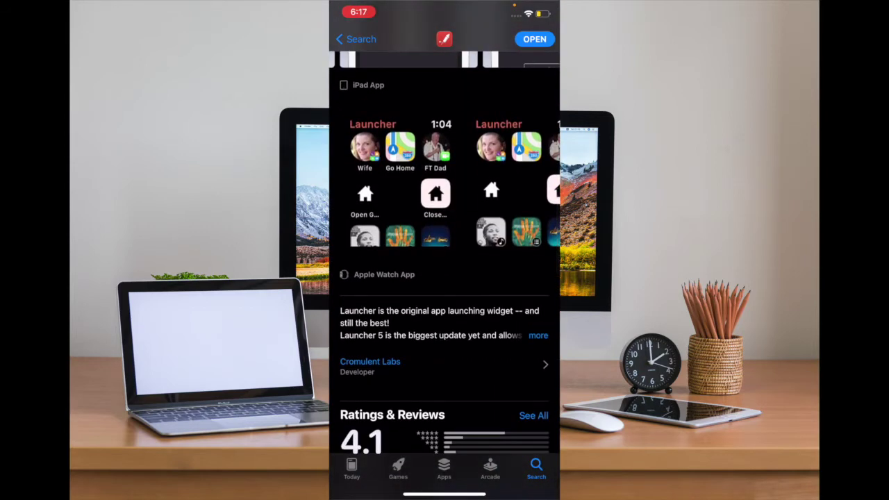
pyautogui.scroll(-3, 444, 278)
pyautogui.scroll(-5, 444, 278)
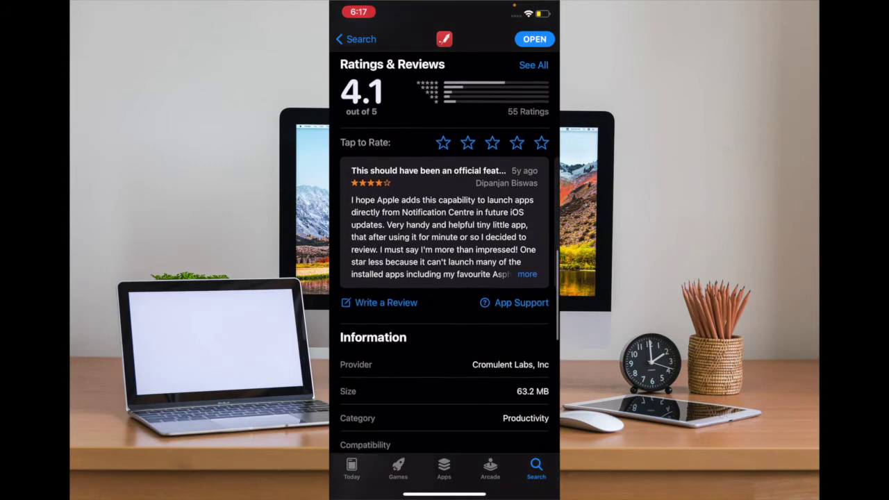
pyautogui.scroll(-2, 444, 278)
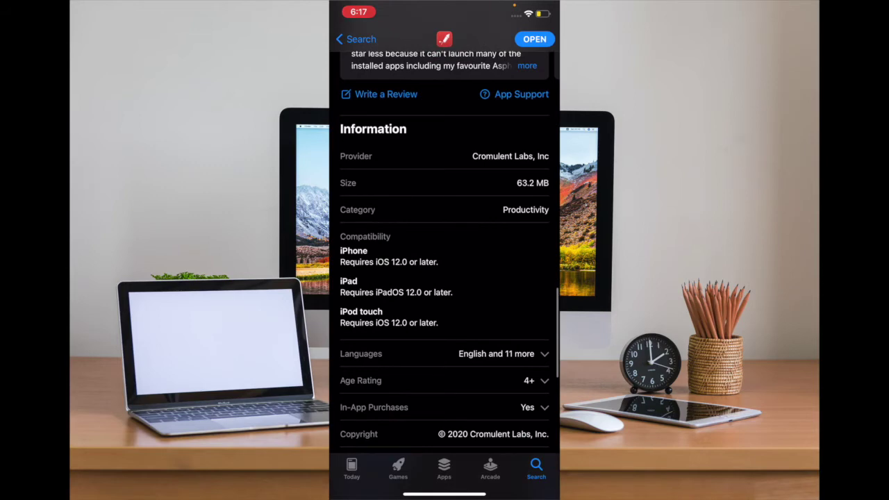
pyautogui.scroll(5, 445, 278)
pyautogui.scroll(10, 445, 277)
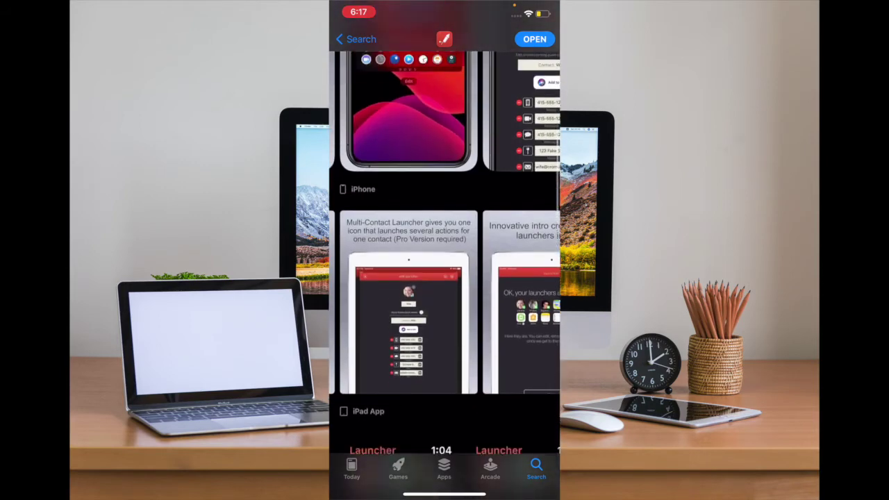
pyautogui.scroll(-3, 445, 277)
pyautogui.scroll(-3, 445, 278)
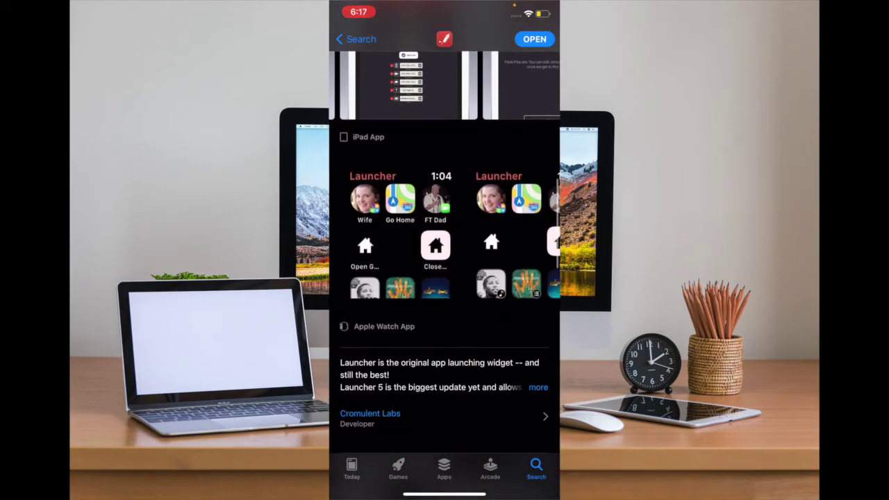
pyautogui.scroll(10, 444, 278)
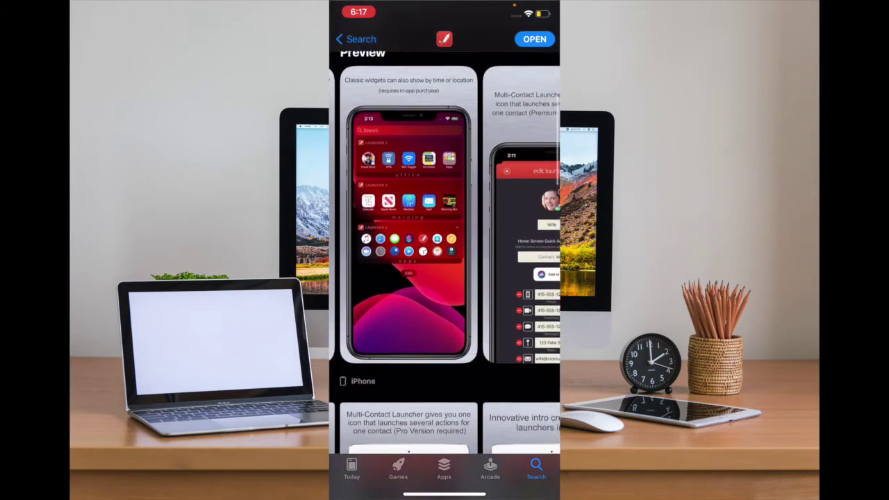
pyautogui.scroll(2, 444, 278)
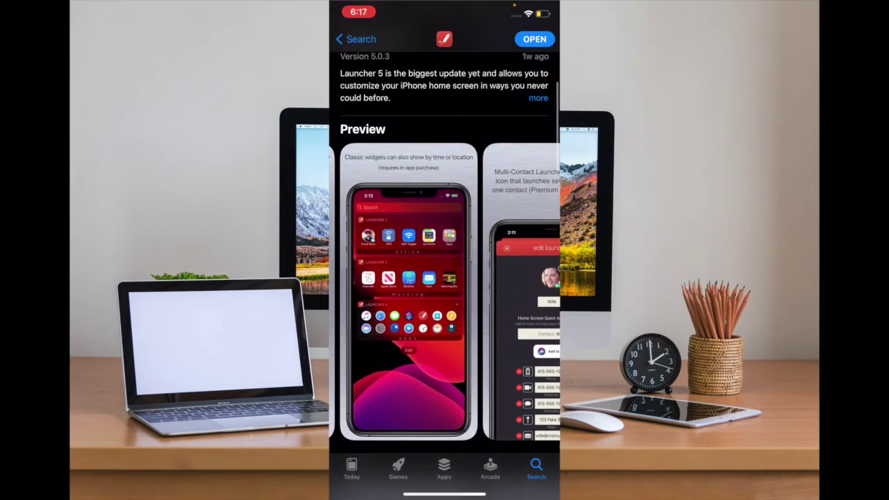
pyautogui.scroll(3, 445, 278)
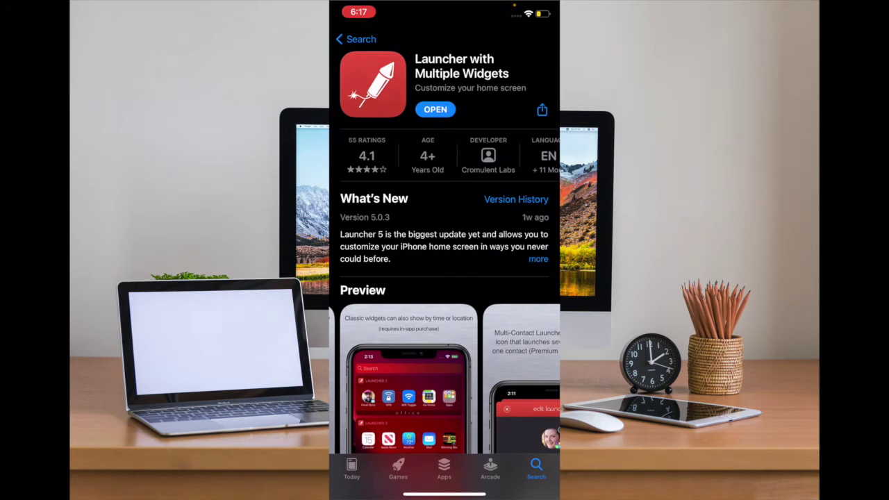
pyautogui.click(435, 109)
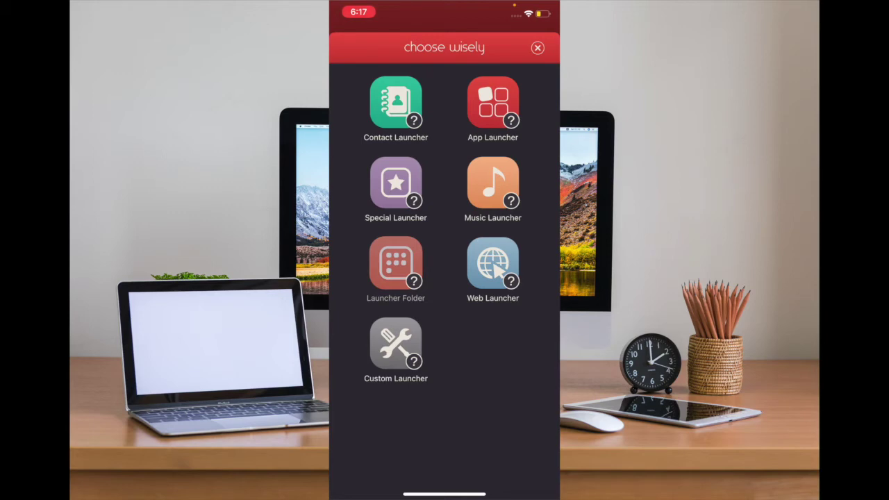
# - Start a Message Someone contact launcher and enter the recipient's phone number
pyautogui.click(492, 105)
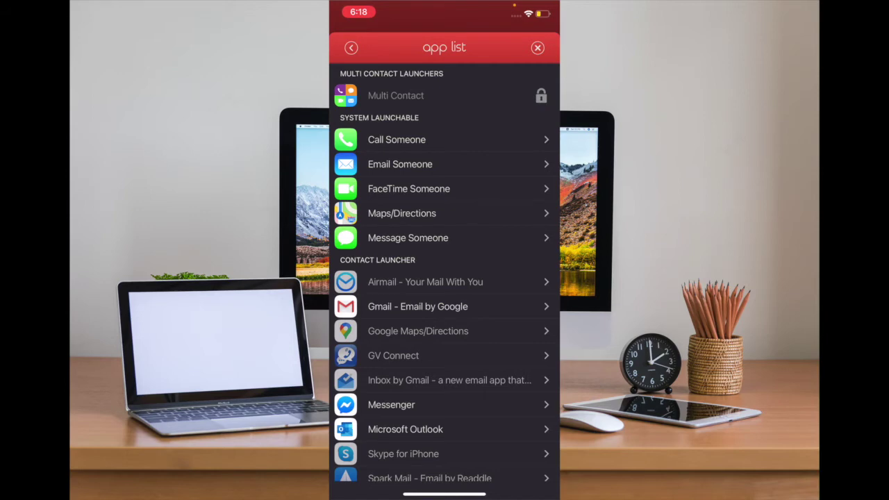
pyautogui.click(407, 238)
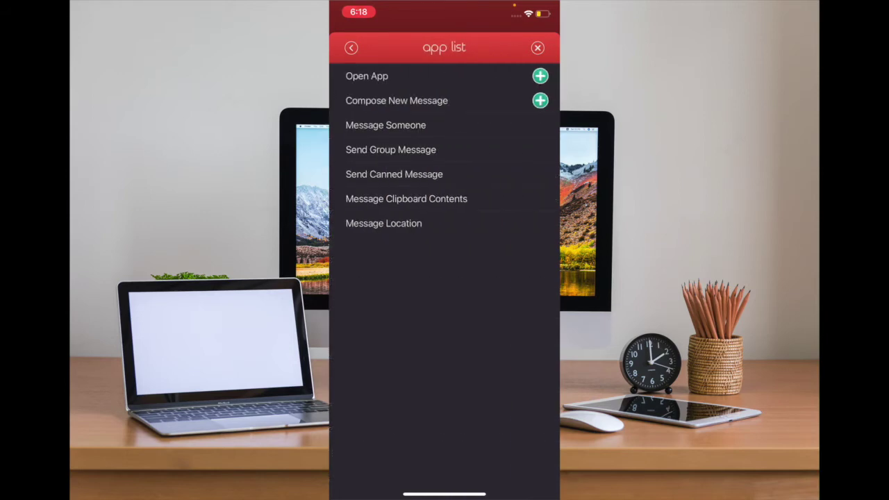
pyautogui.click(385, 125)
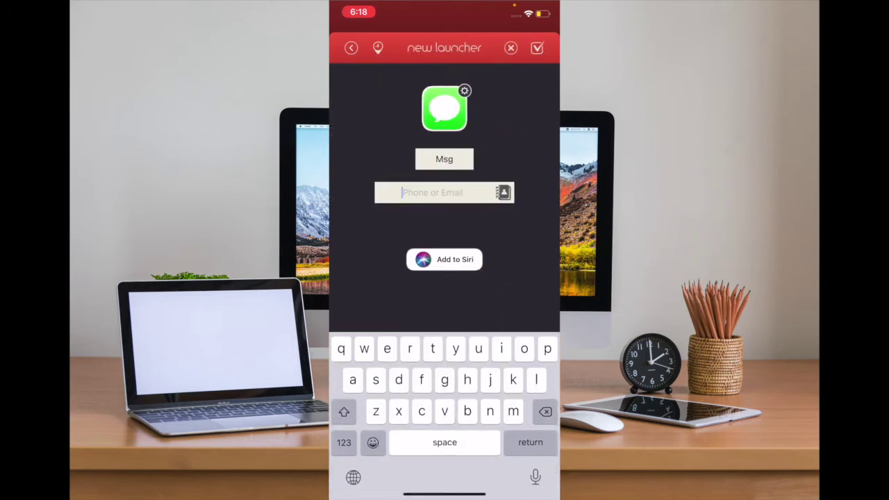
pyautogui.click(344, 442)
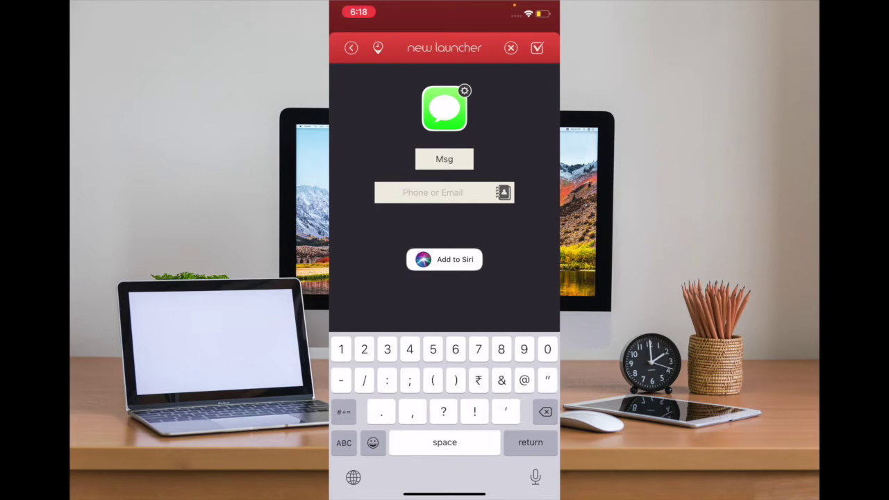
pyautogui.write('7896')
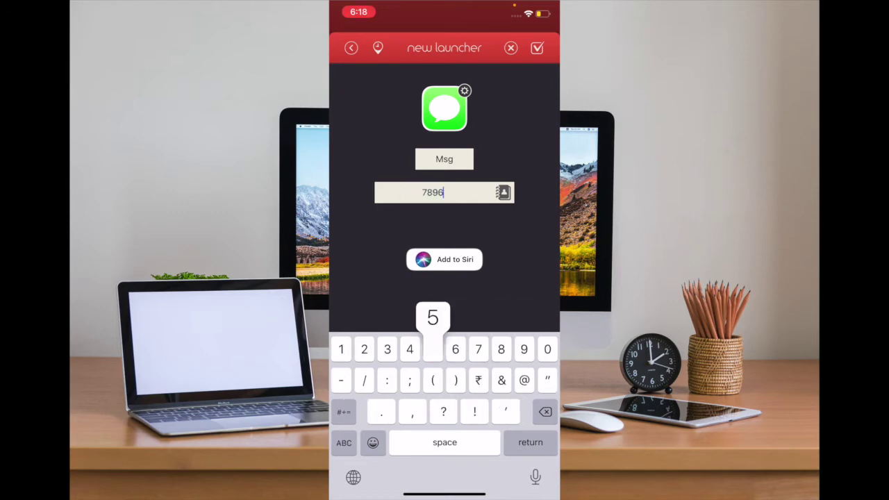
pyautogui.write('5433445')
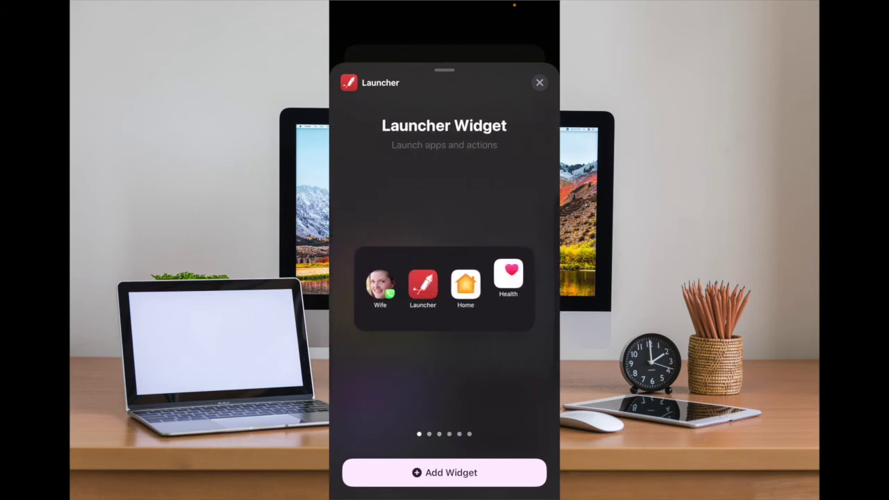
# - Place the large-size Launcher widget on the home screen and finish editing
pyautogui.moveTo(486, 288); pyautogui.dragTo(375, 289)
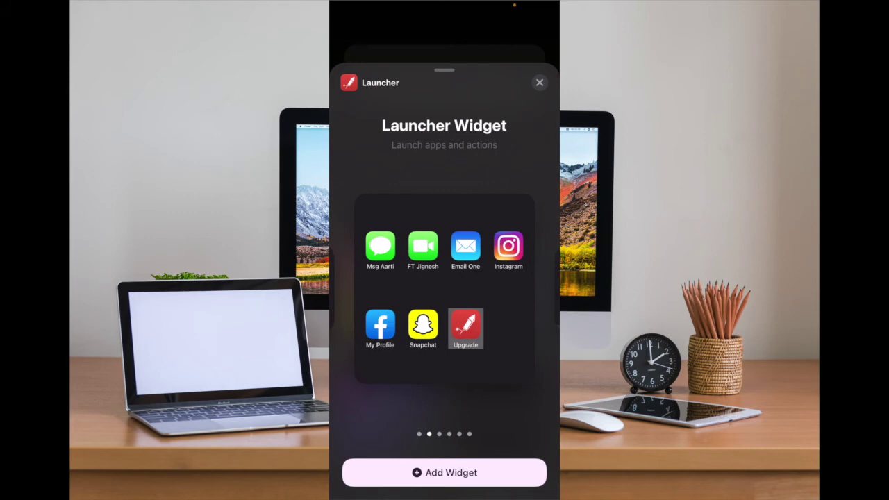
pyautogui.click(445, 472)
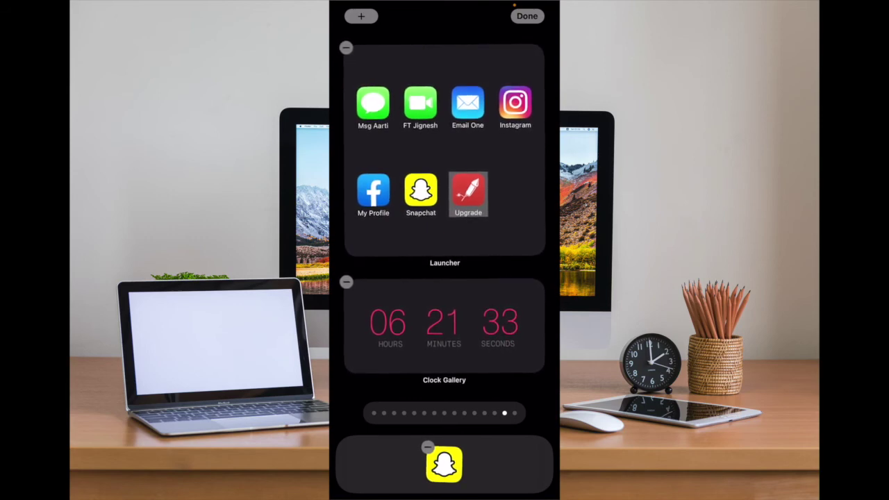
pyautogui.click(527, 15)
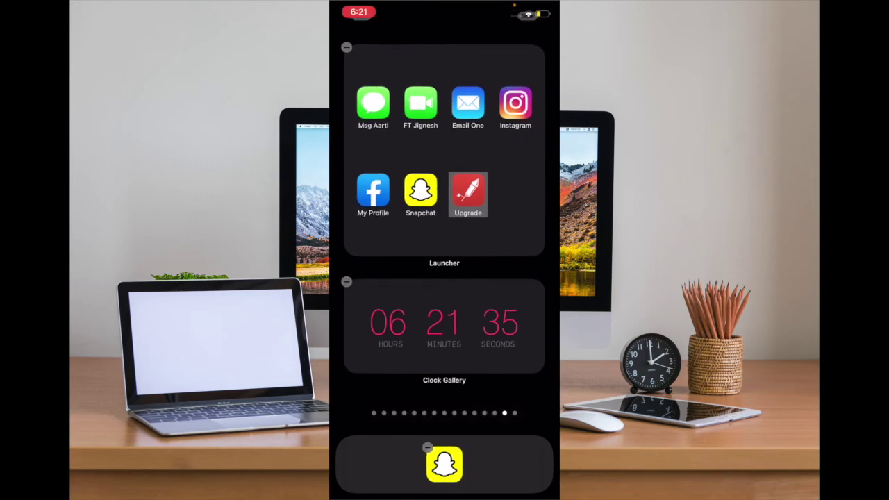